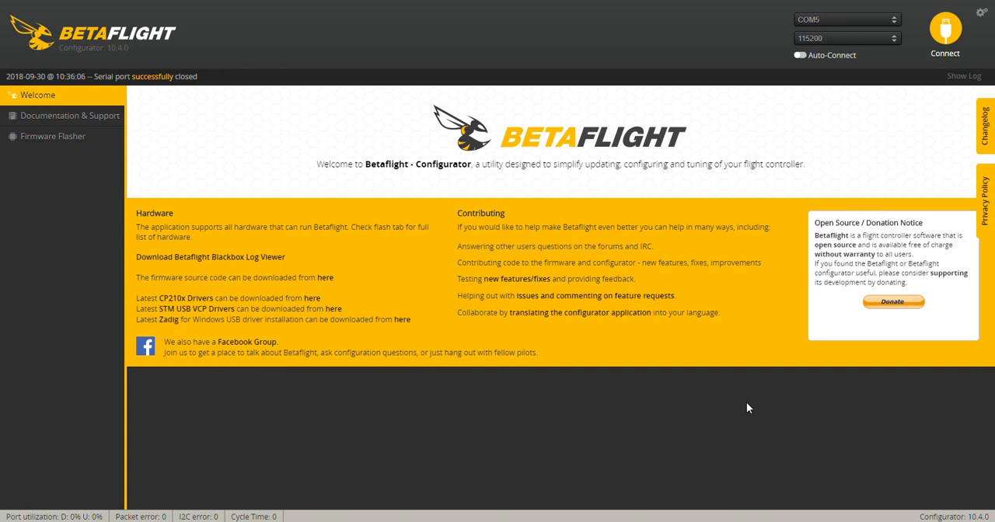
- Connect to the flight controller on COM5, save its port settings with a reboot and reconnect
click(951, 28)
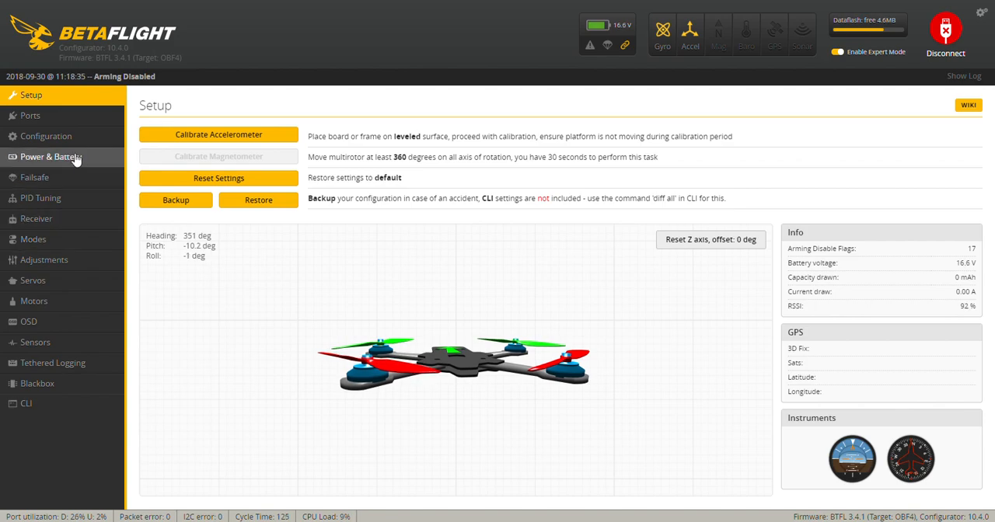
click(43, 120)
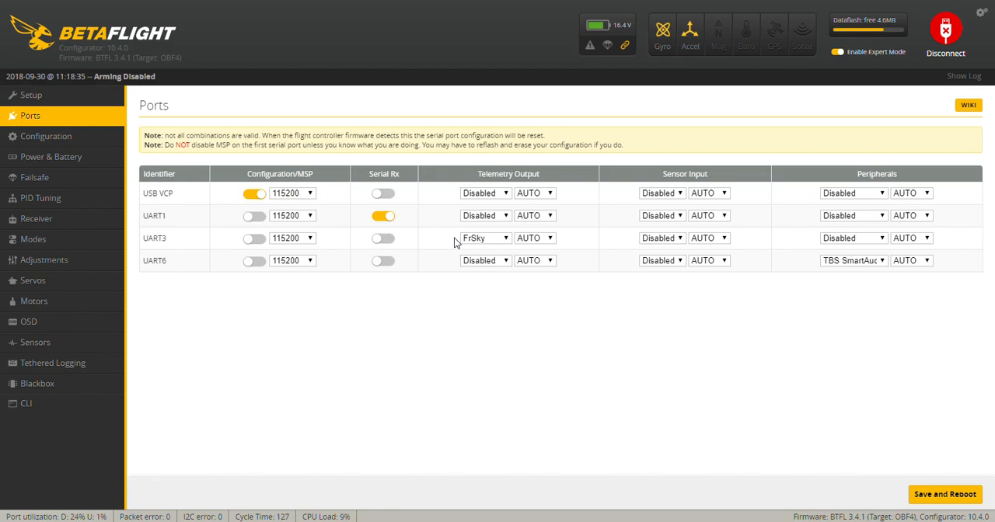
click(957, 494)
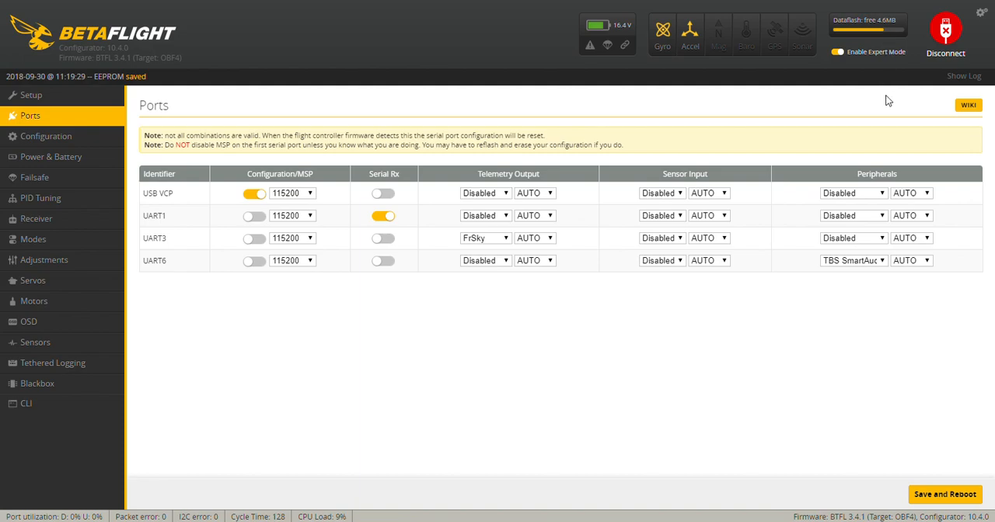
click(946, 35)
click(947, 35)
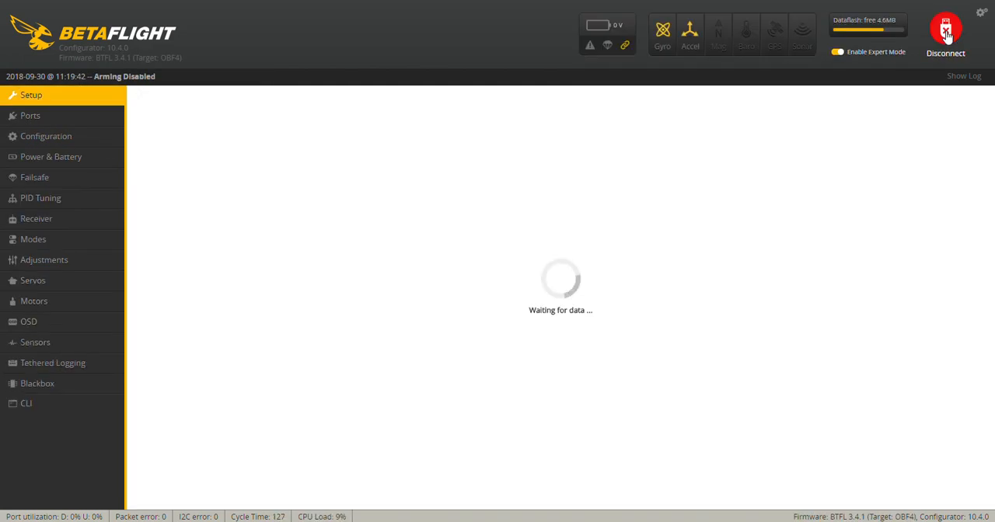
- Review the flight controller configuration, including the mixer and motor direction, ESC protocol, loop frequencies and serial receiver provider
click(68, 140)
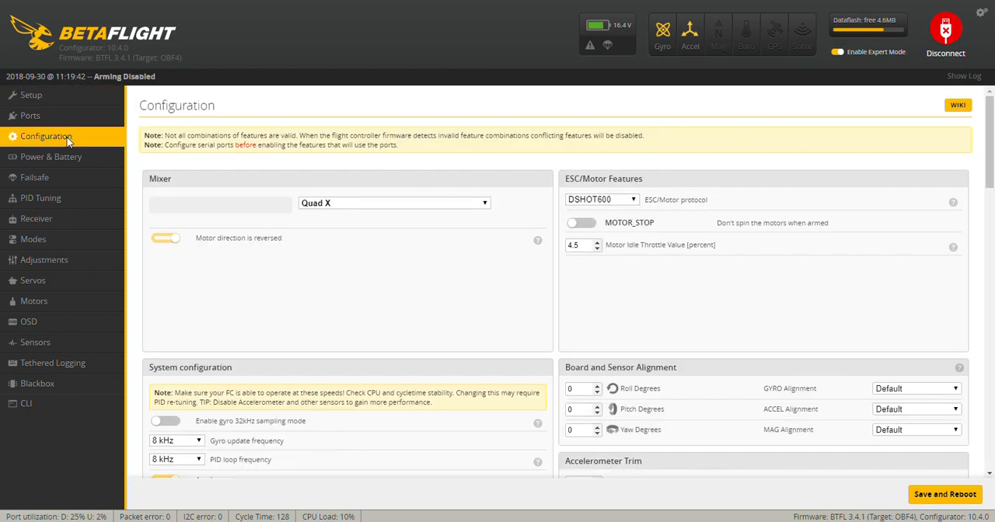
scroll(347, 309, down, 1)
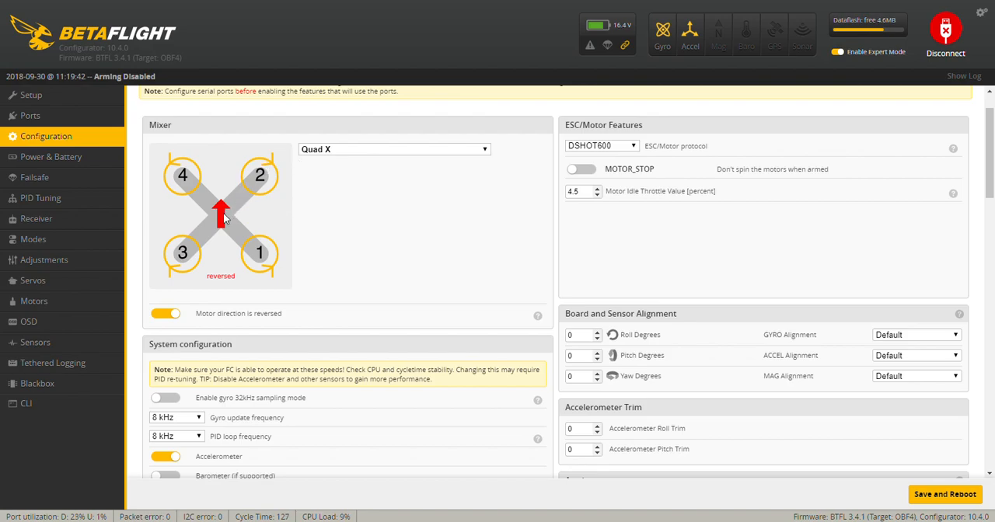
scroll(258, 305, down, 1)
scroll(259, 305, down, 3)
scroll(259, 305, up, 3)
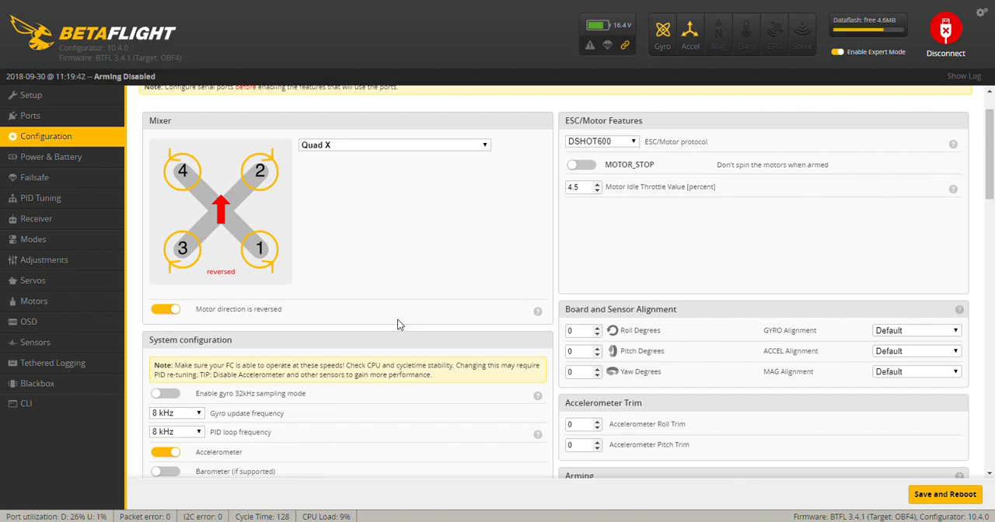
scroll(398, 324, down, 1)
scroll(398, 324, down, 1)
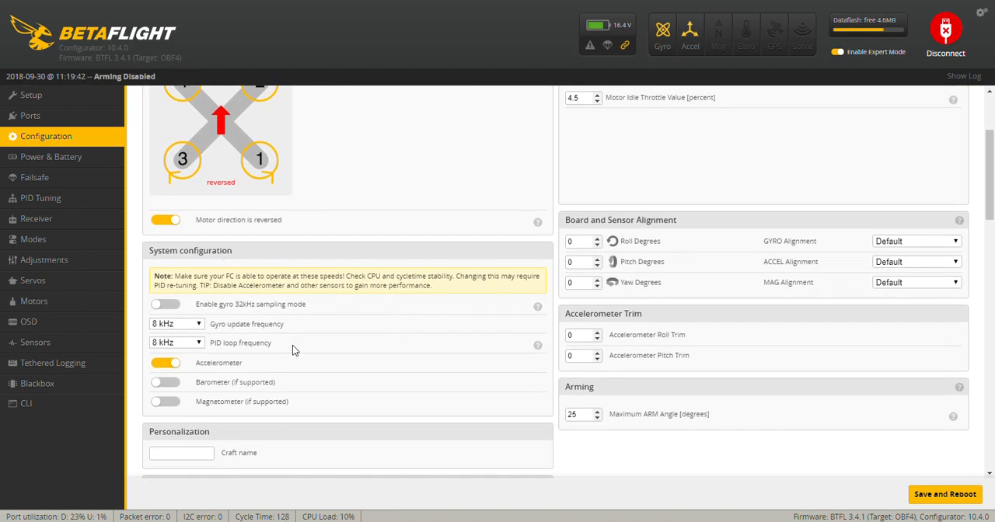
scroll(292, 346, down, 2)
scroll(292, 348, down, 4)
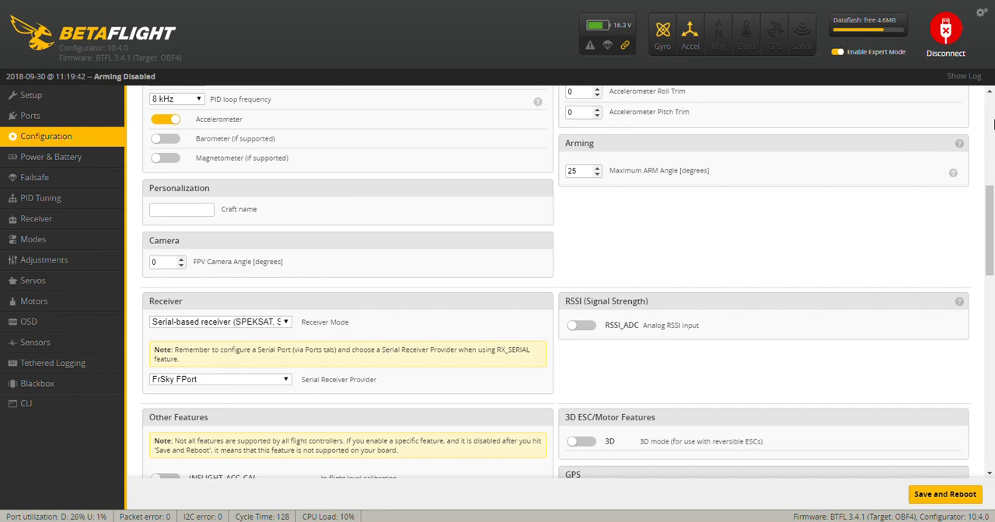
- Reconnect to the flight controller on COM5 and open the receiver settings
click(953, 28)
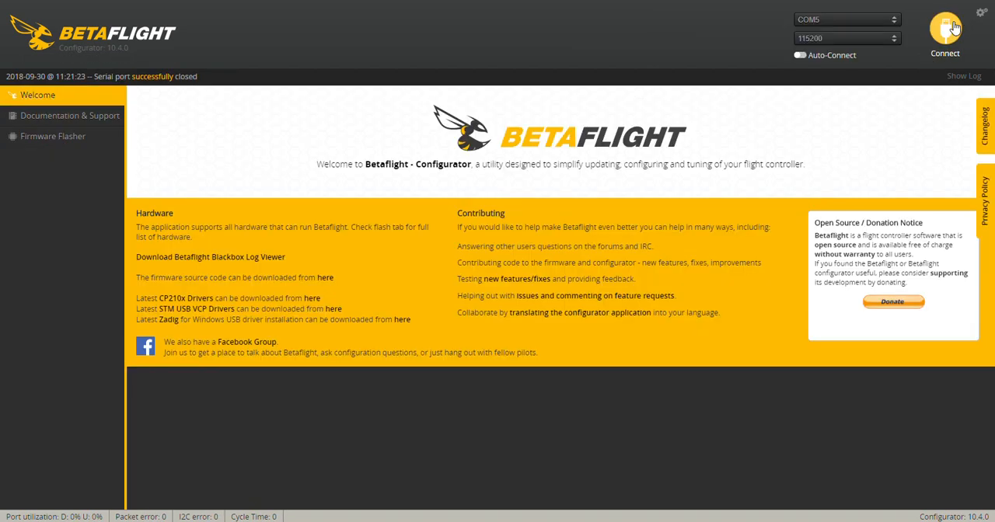
click(954, 28)
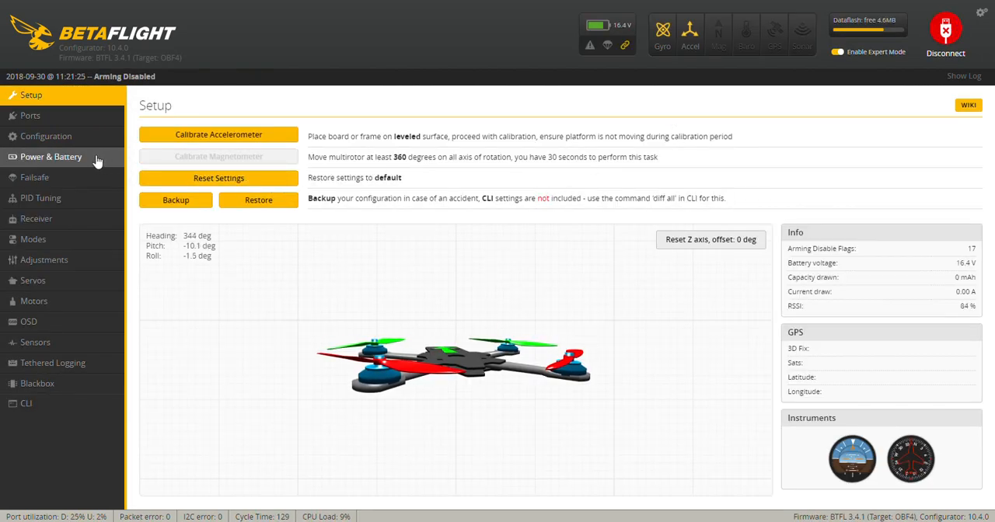
click(51, 218)
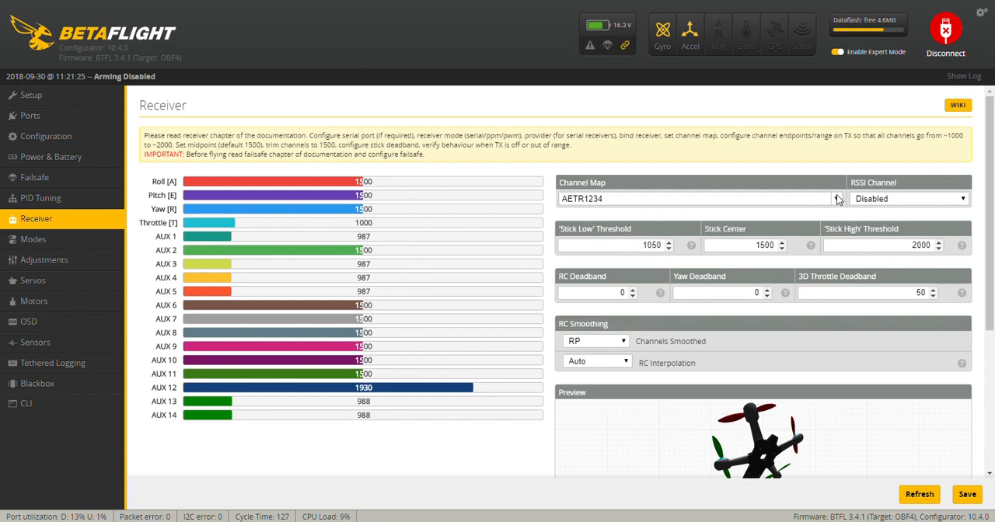
- Set the receiver's channel map to TAER1234 and save it
click(717, 270)
click(969, 500)
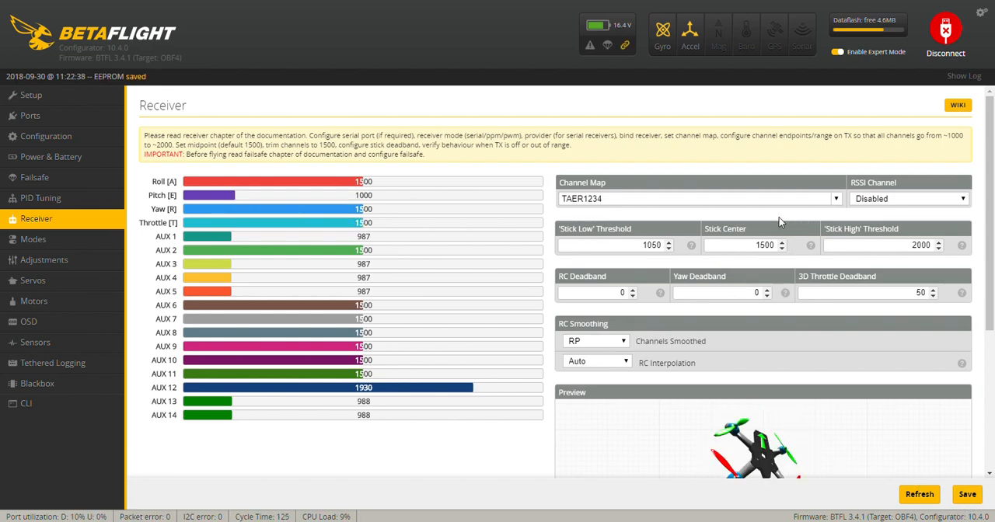
- Set the receiver's channel map to AETR1234, save it and reconnect to the flight controller
click(733, 242)
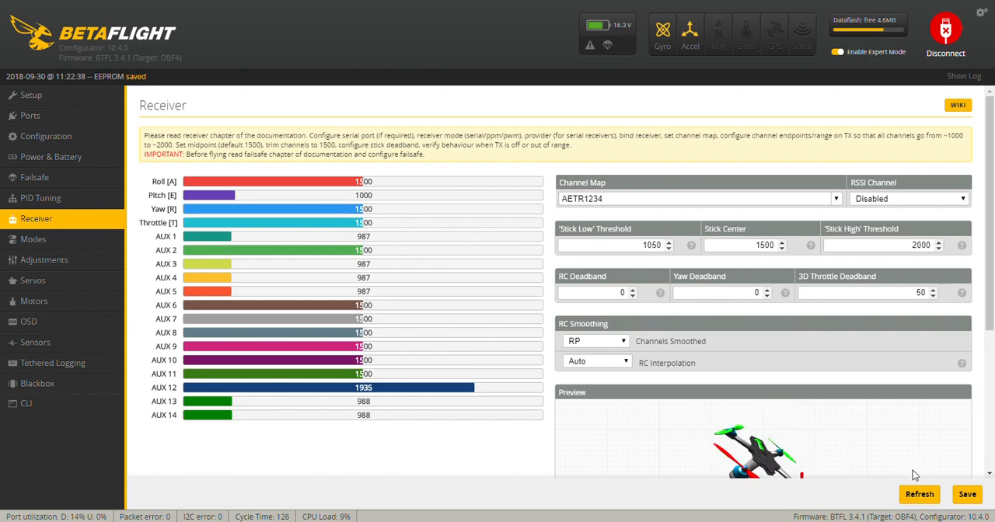
click(967, 497)
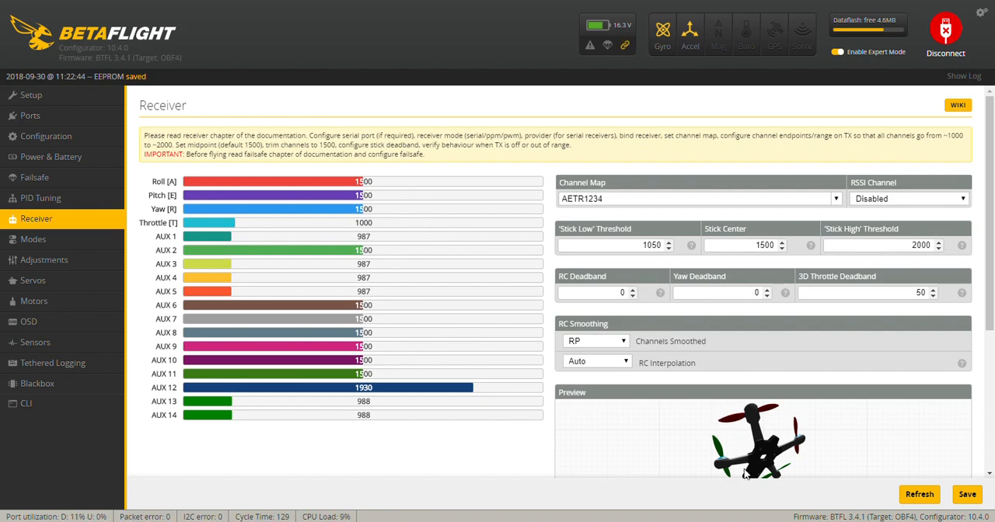
click(973, 504)
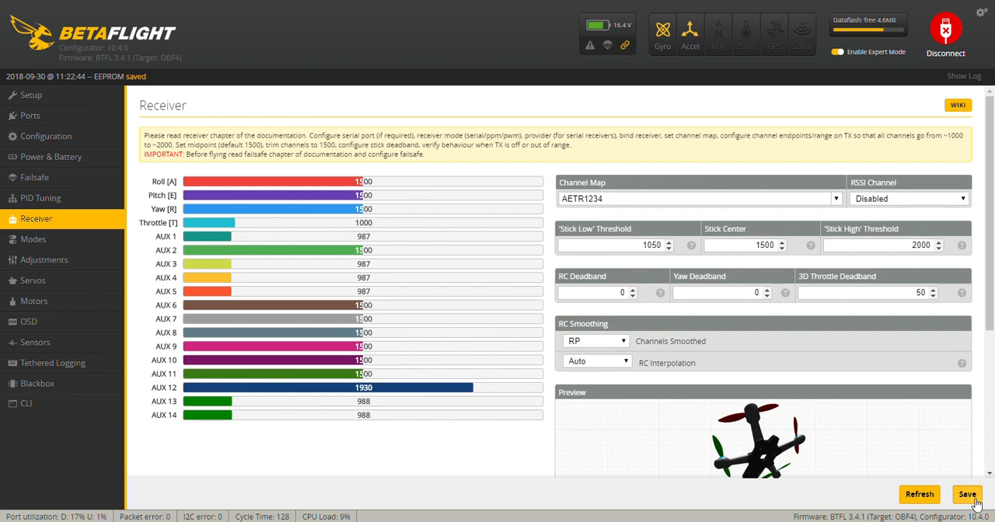
click(951, 30)
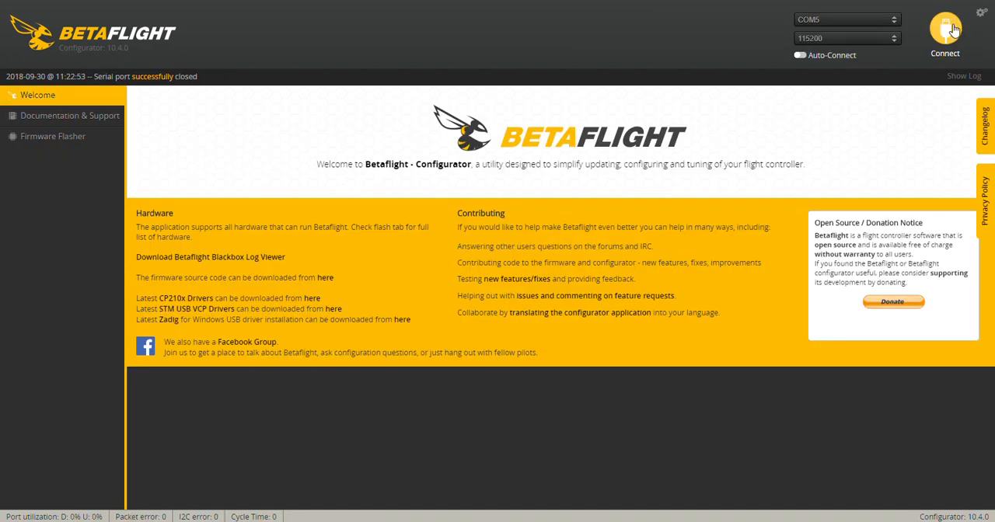
click(952, 29)
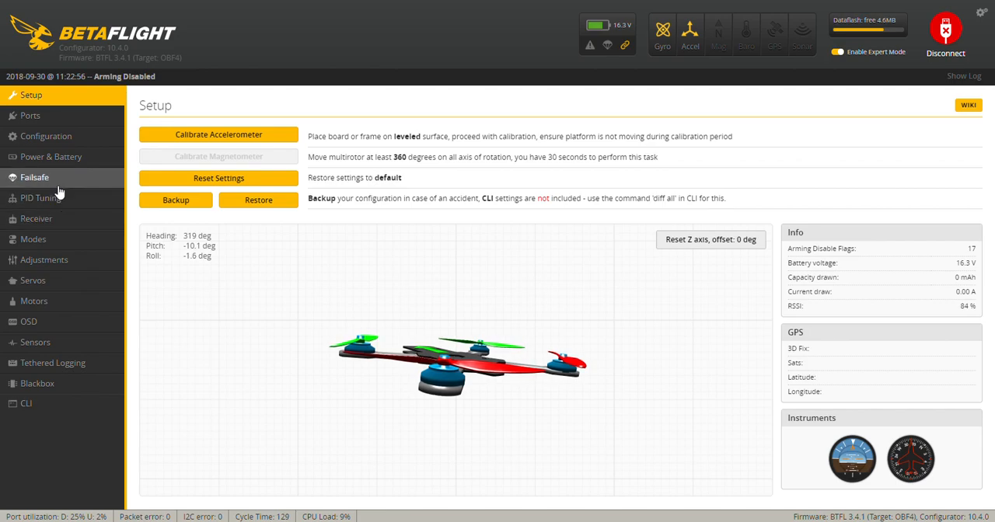
- Review the AUX channel ranges of the flight modes, from ARM to FLIP OVER AFTER CRASH, and save the modes
click(48, 241)
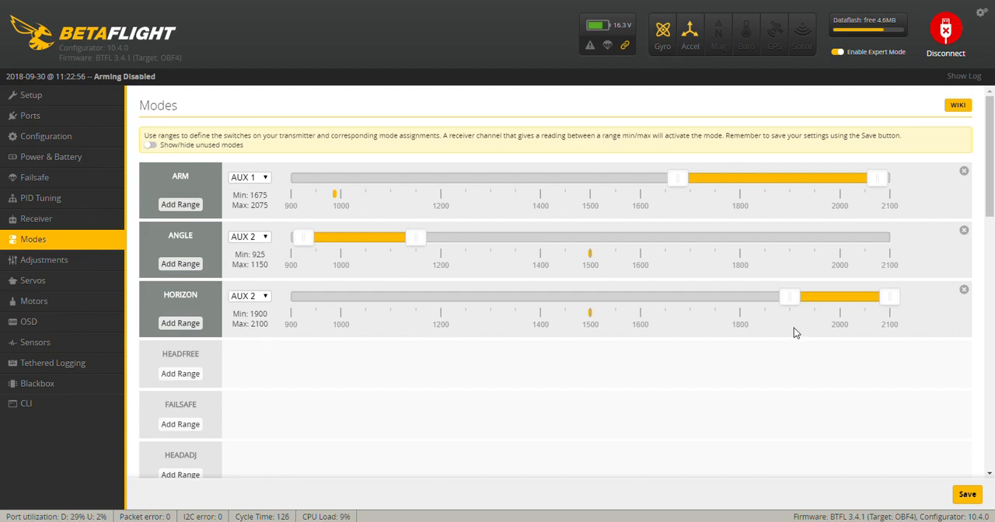
drag(990, 199, 973, 298)
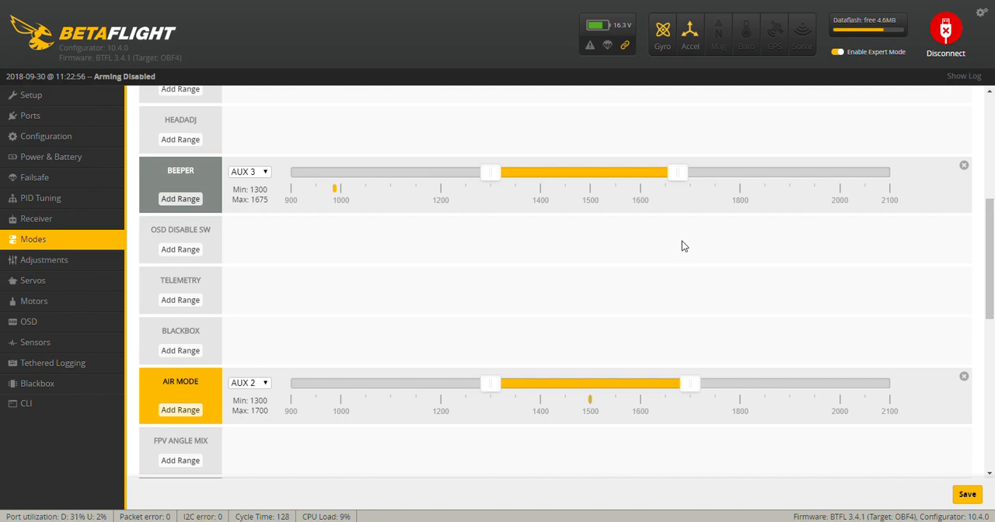
scroll(575, 354, down, 5)
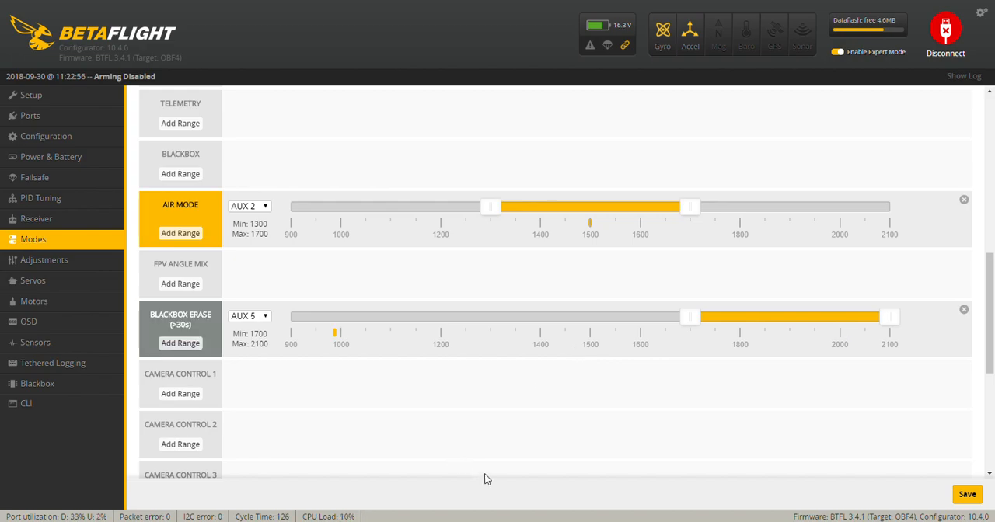
scroll(435, 455, down, 5)
scroll(436, 458, down, 1)
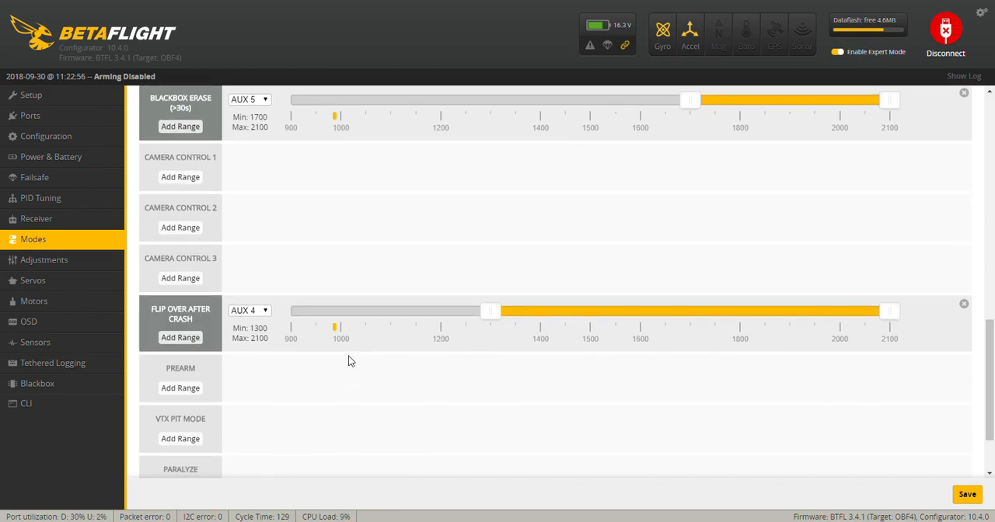
scroll(349, 360, down, 3)
scroll(349, 360, up, 20)
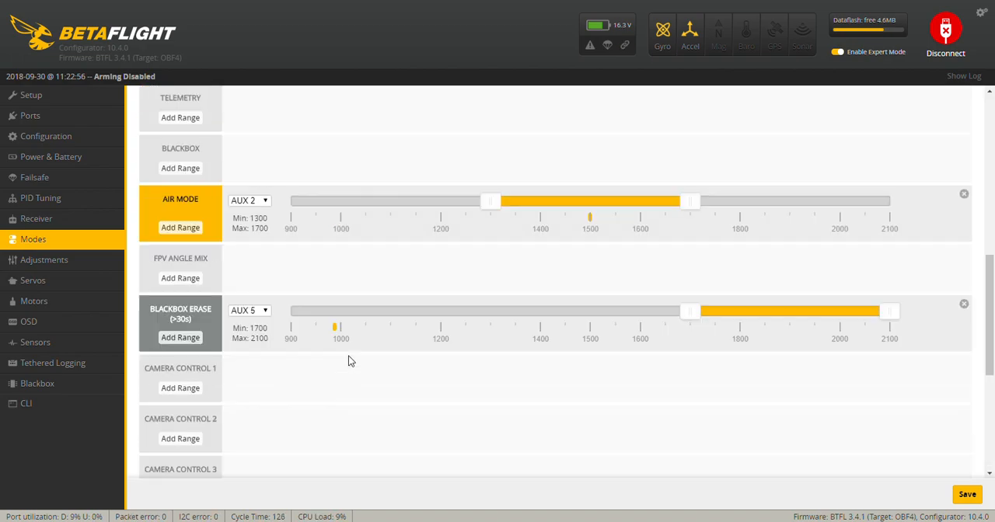
click(968, 495)
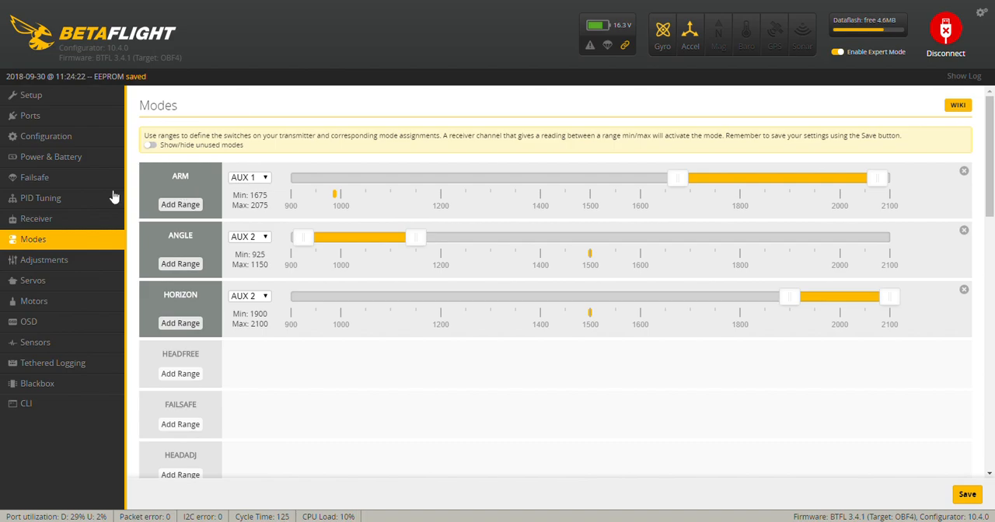
- Save the failsafe settings with Drop as the stage 2 procedure, and reconnect to the flight controller
click(55, 181)
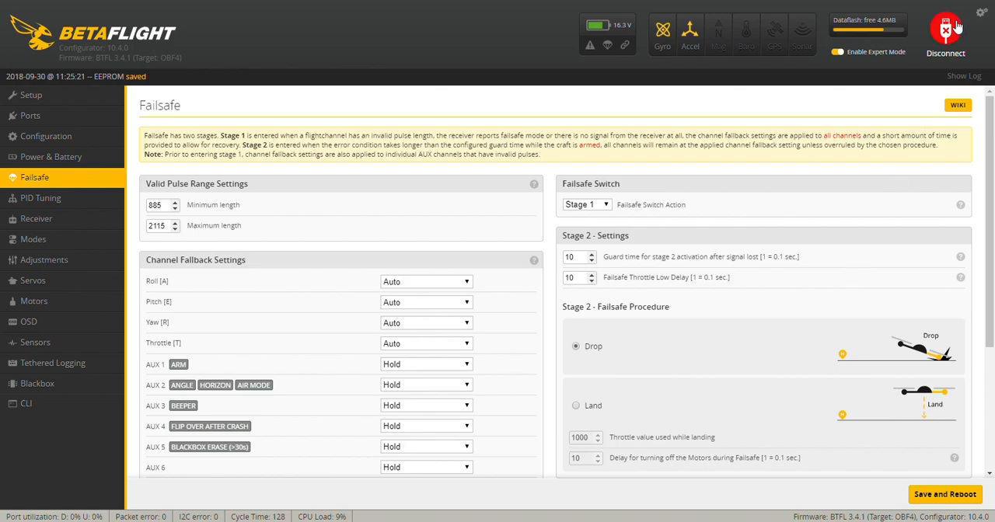
click(952, 29)
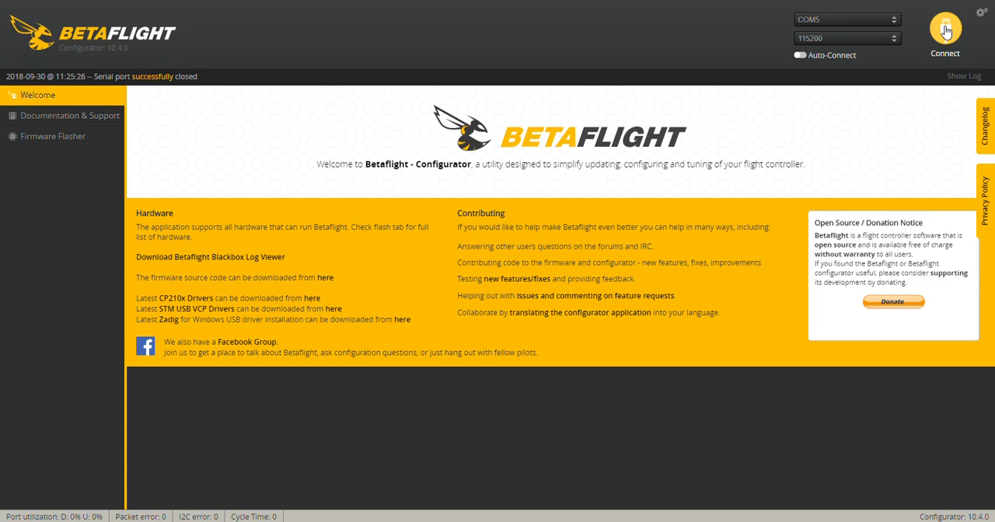
click(946, 30)
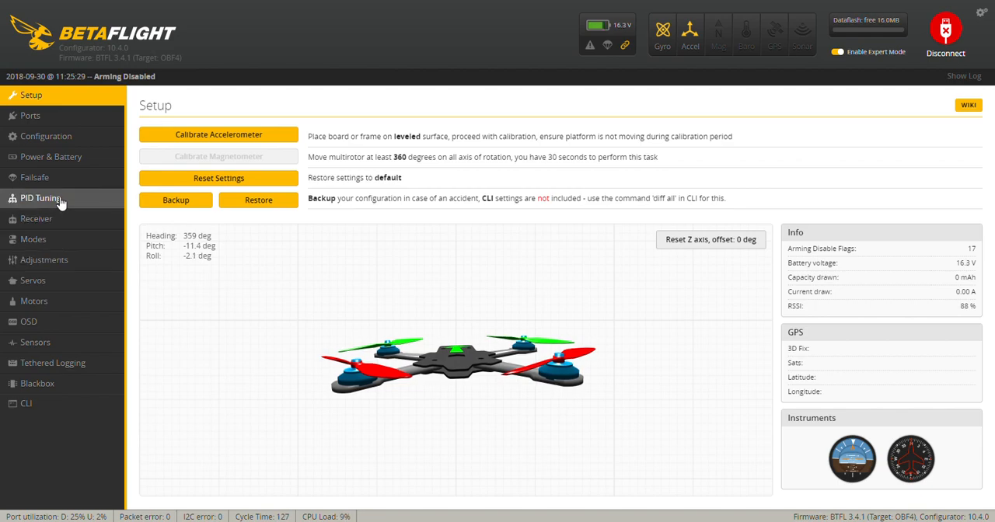
- Remove the Flymode element from the OSD layout and save the OSD settings
click(28, 323)
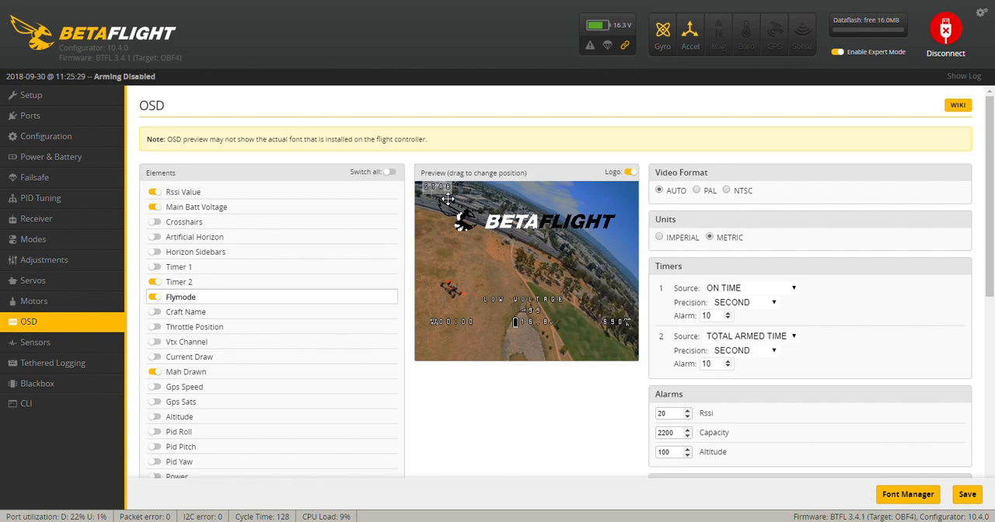
click(156, 299)
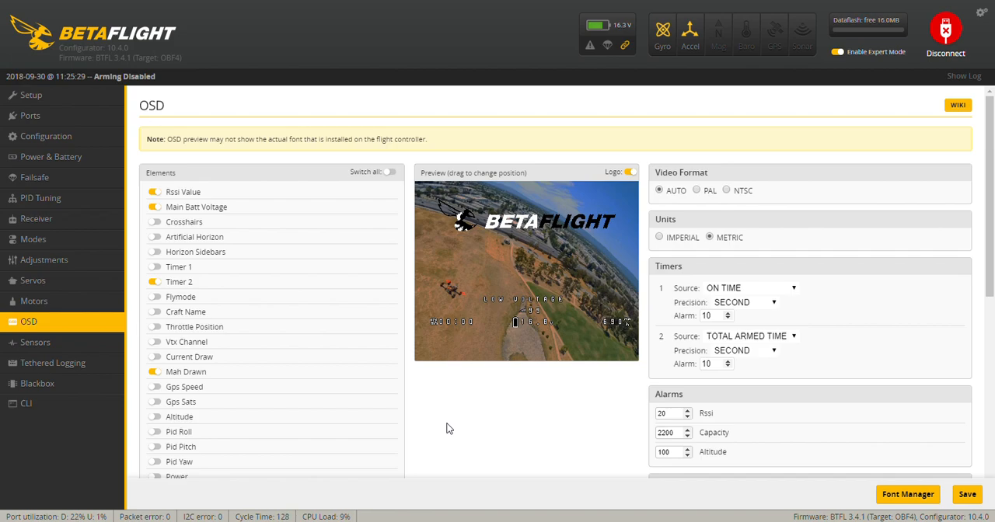
click(968, 494)
- Check the power and battery settings with Onboard ADC as voltage and current meter source, and save them
click(50, 155)
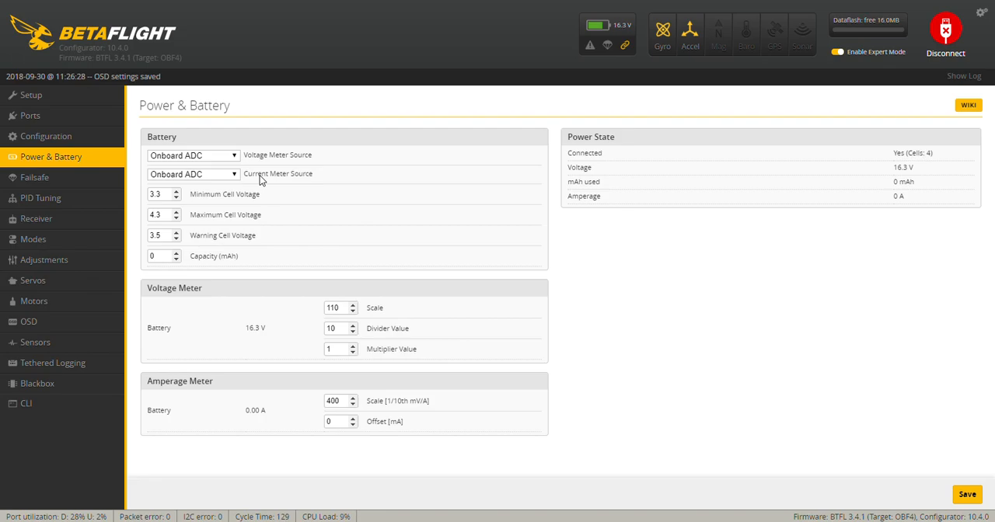
click(966, 498)
- Look over the PID tuning values and motor layout, and revisit the setup, port and mixer configuration pages
click(68, 204)
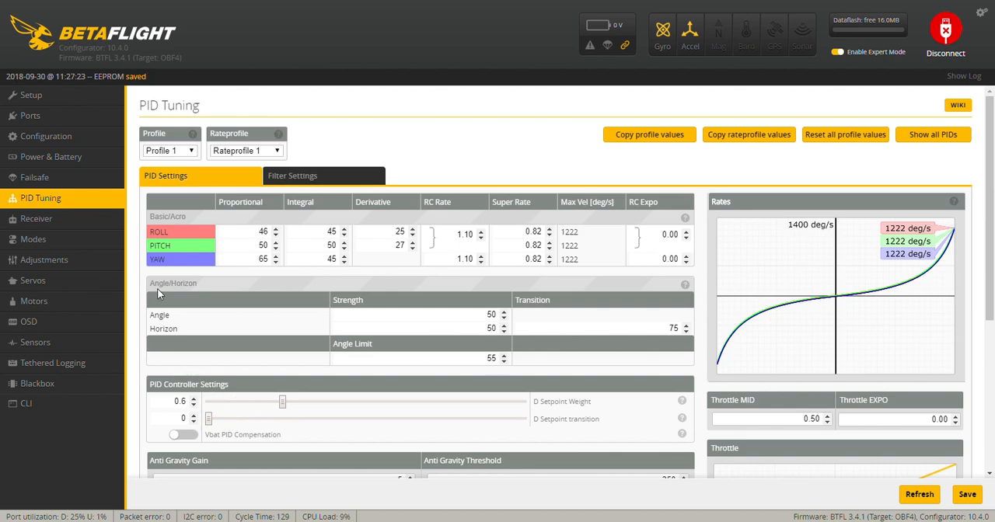
click(78, 307)
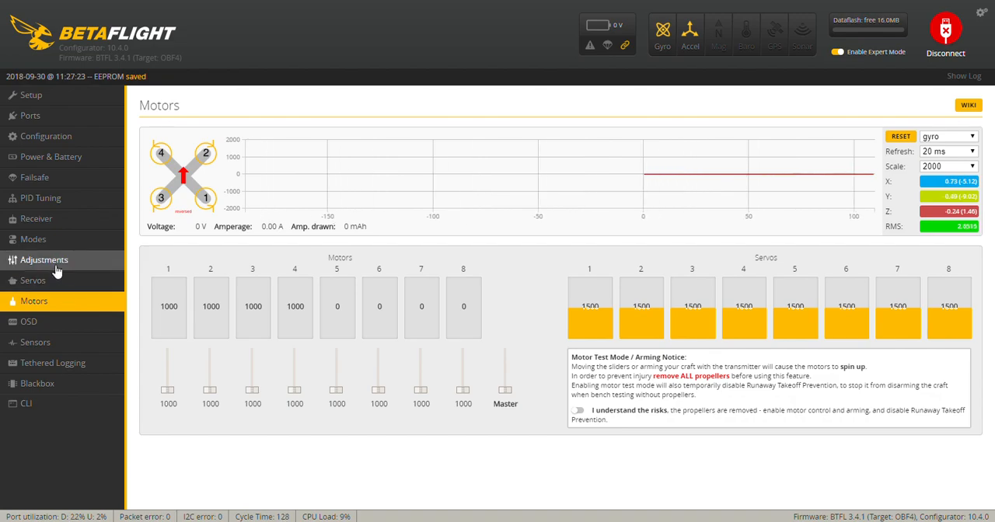
click(57, 103)
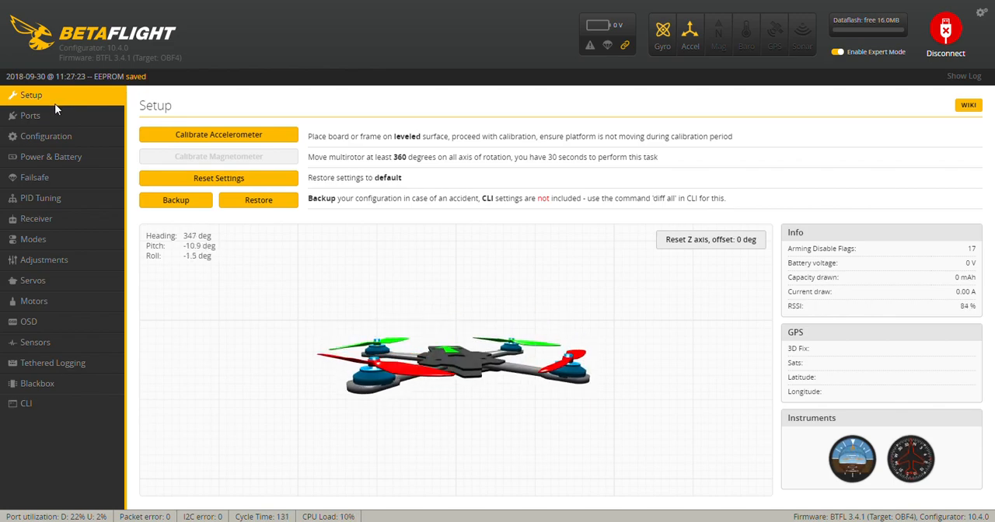
click(52, 116)
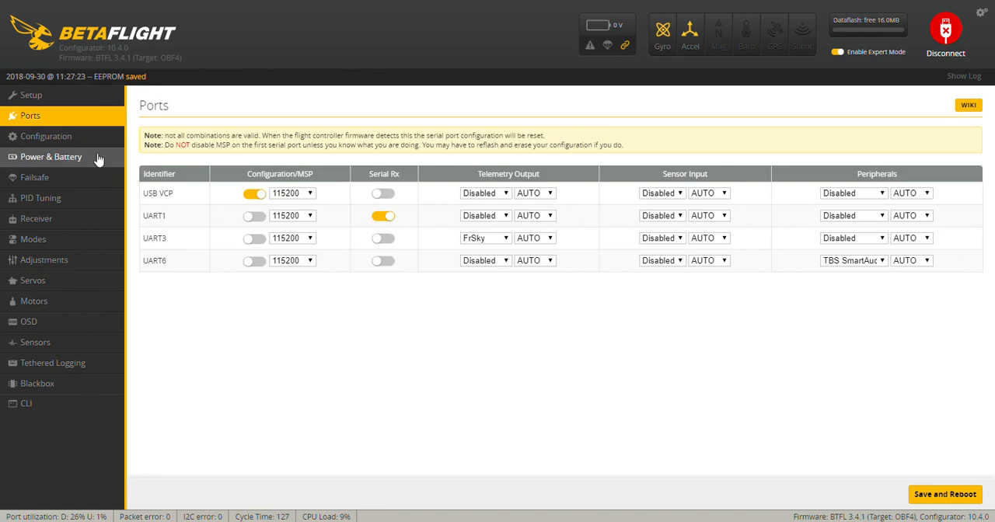
click(80, 140)
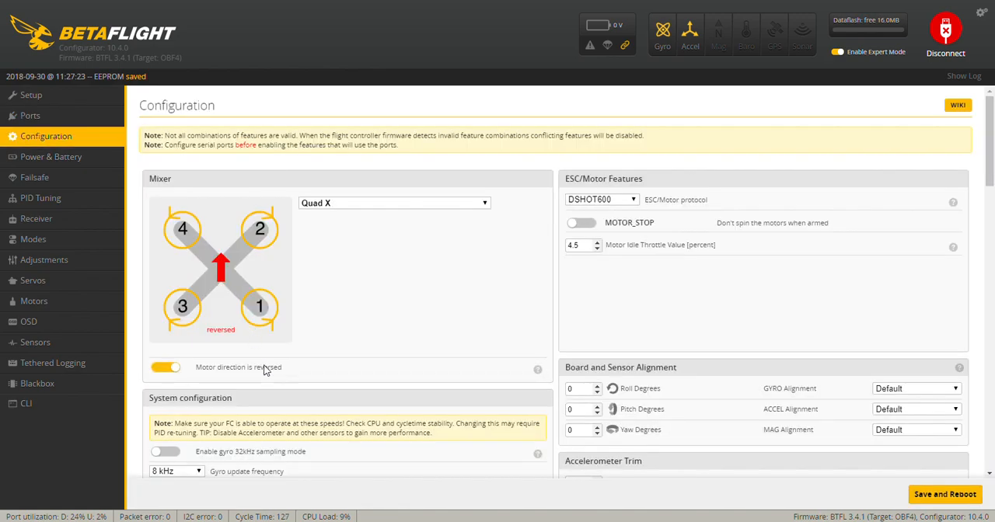
- Examine the configuration page's mixer, system configuration and receiver settings, and the enabled features under Other Features
scroll(265, 370, down, 5)
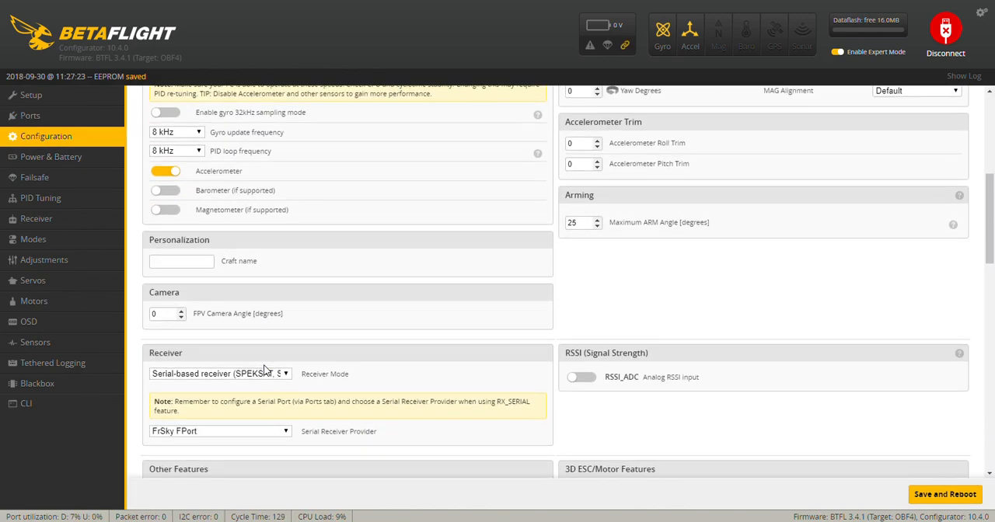
scroll(264, 370, up, 4)
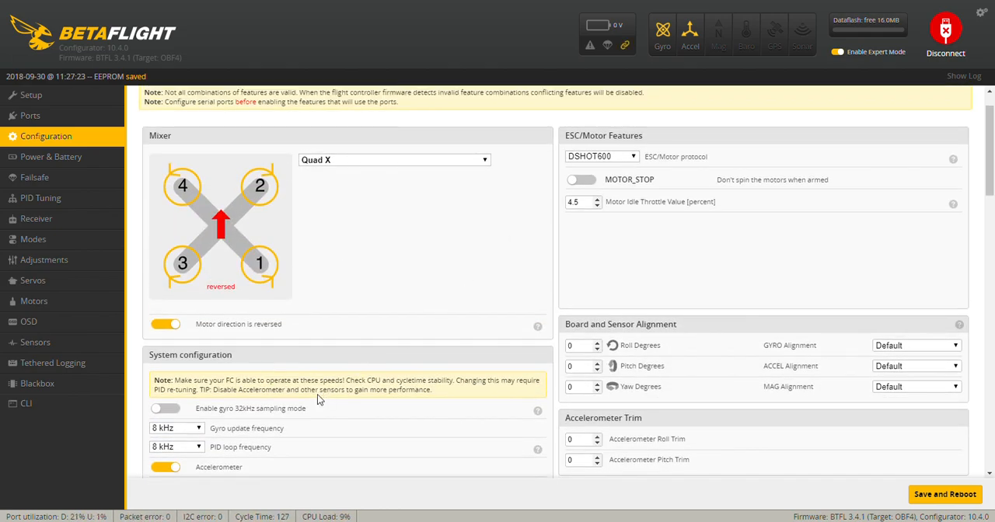
scroll(317, 394, down, 1)
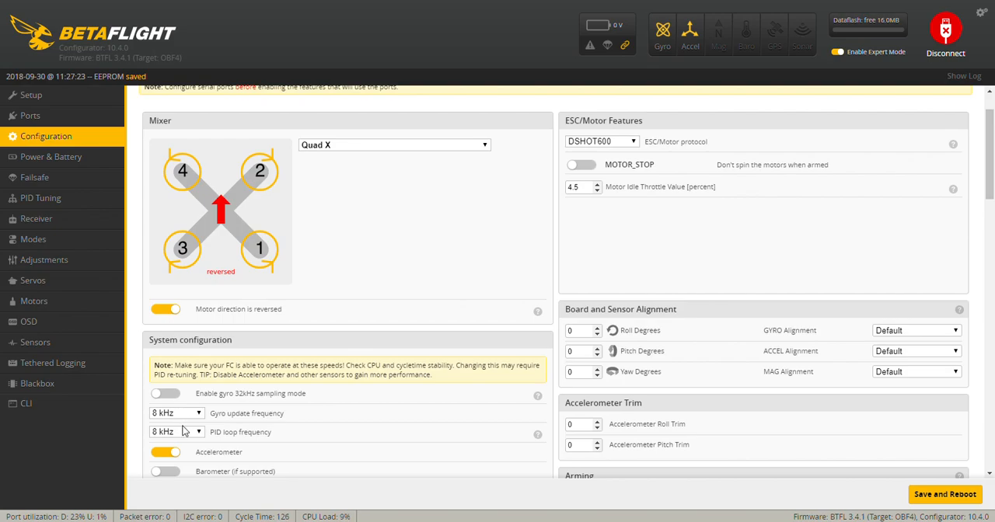
scroll(204, 451, down, 1)
scroll(203, 450, down, 1)
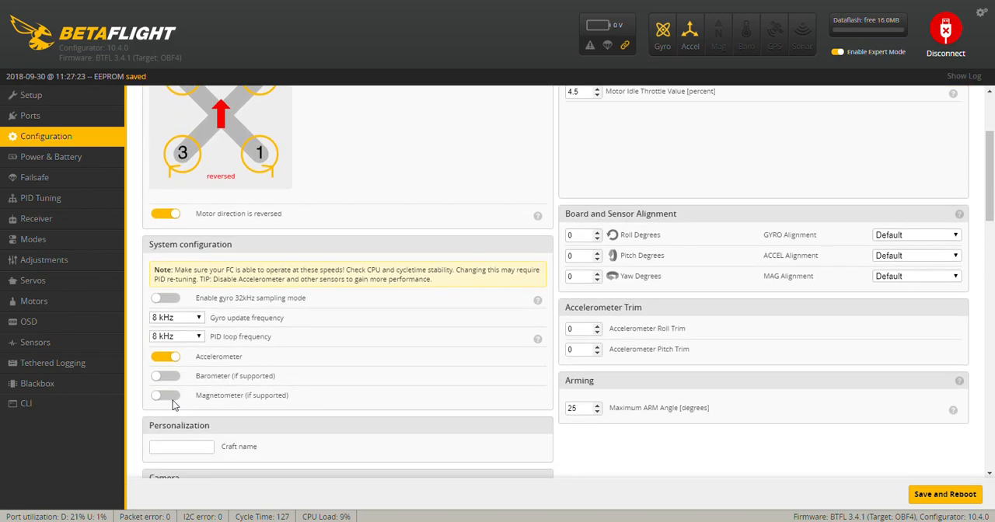
scroll(270, 395, down, 3)
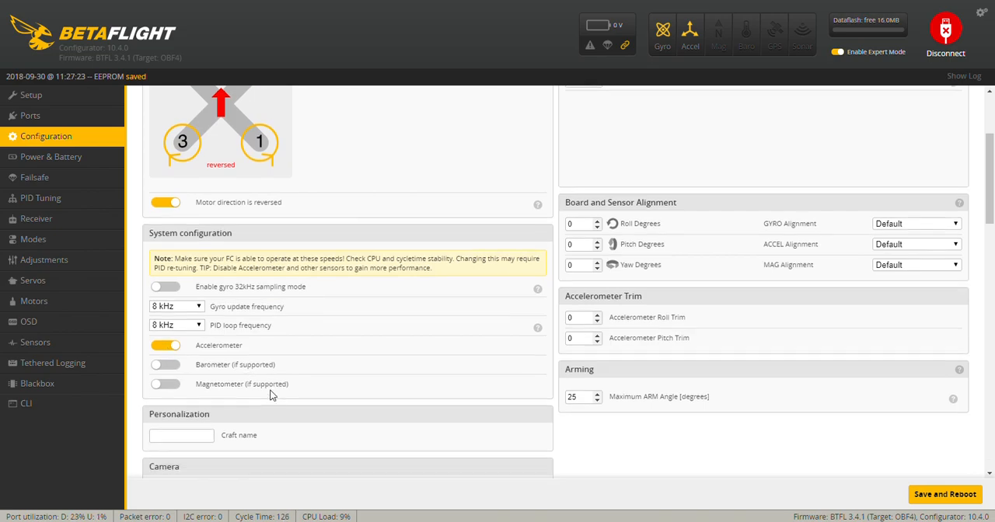
scroll(270, 394, down, 10)
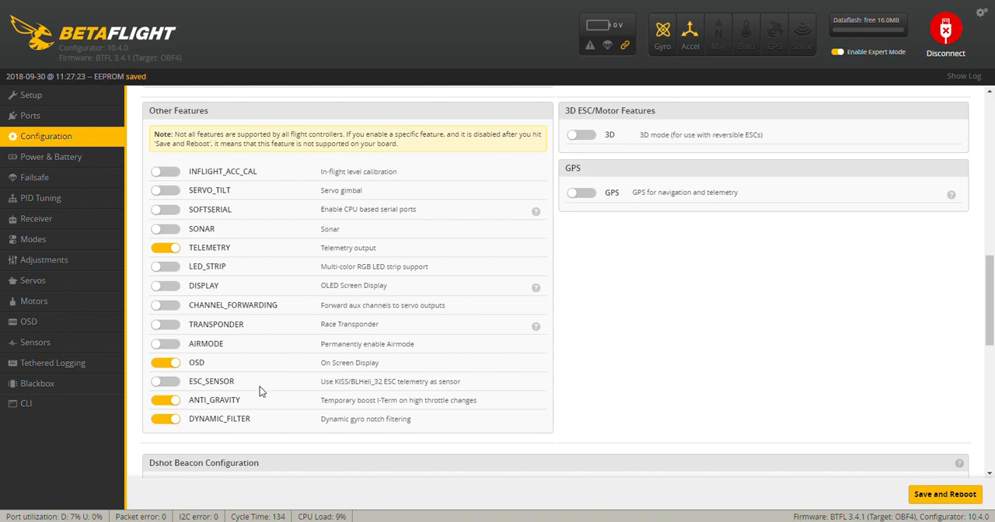
click(168, 363)
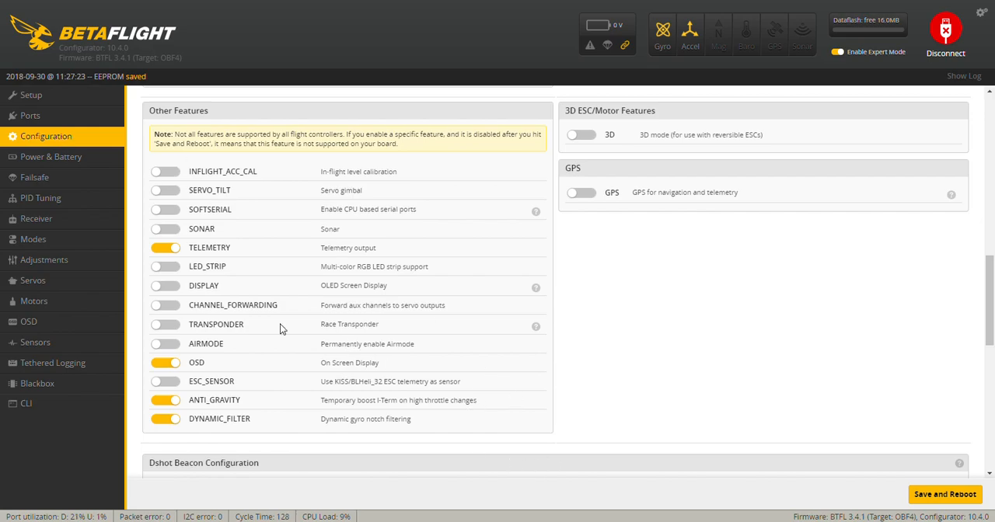
- Set the RSSI channel to AUX 12 in the receiver settings
click(56, 224)
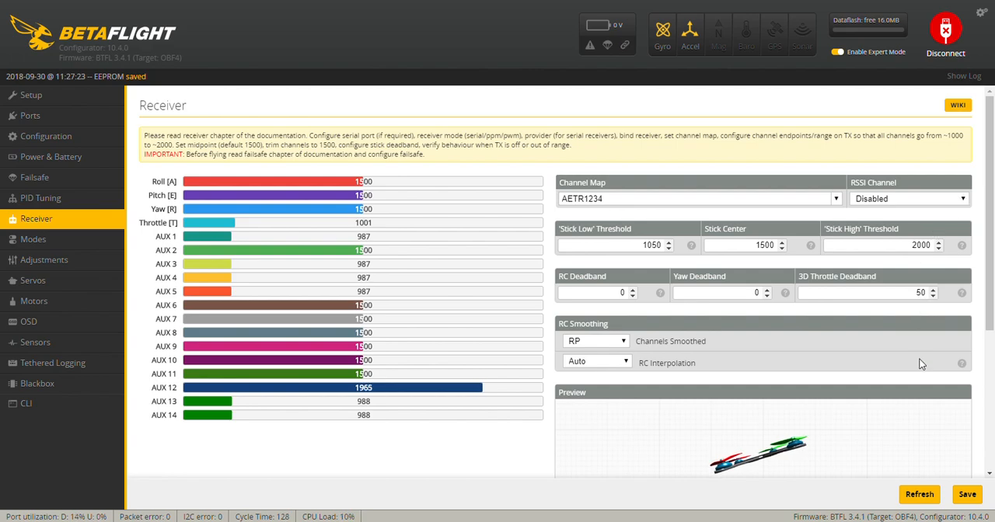
click(881, 461)
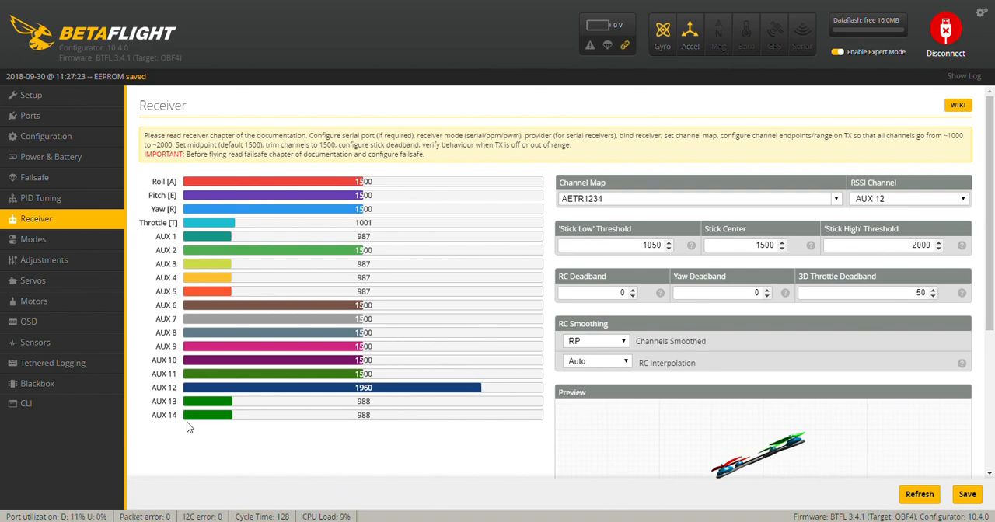
- Review the OSD elements and preview, and check the ARM, ANGLE and HORIZON switch ranges in the modes settings
click(62, 326)
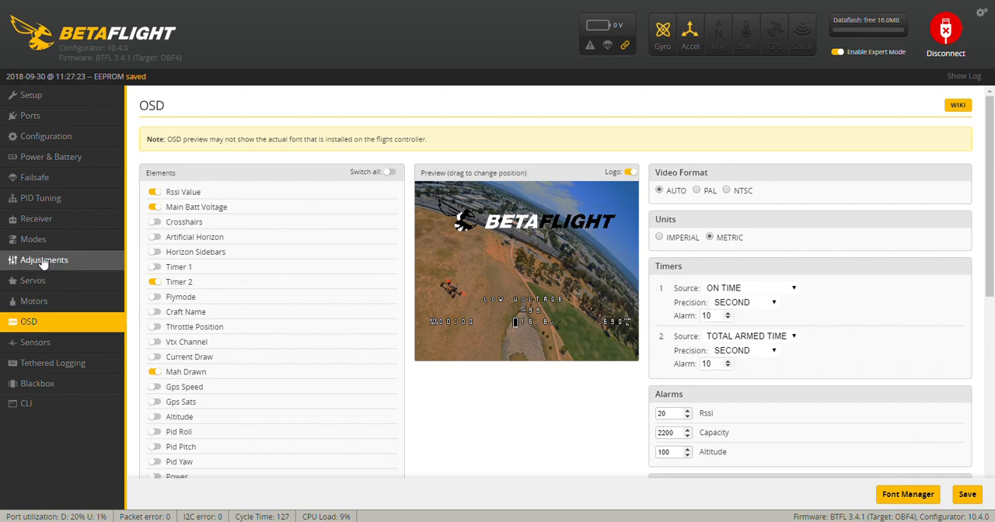
click(44, 242)
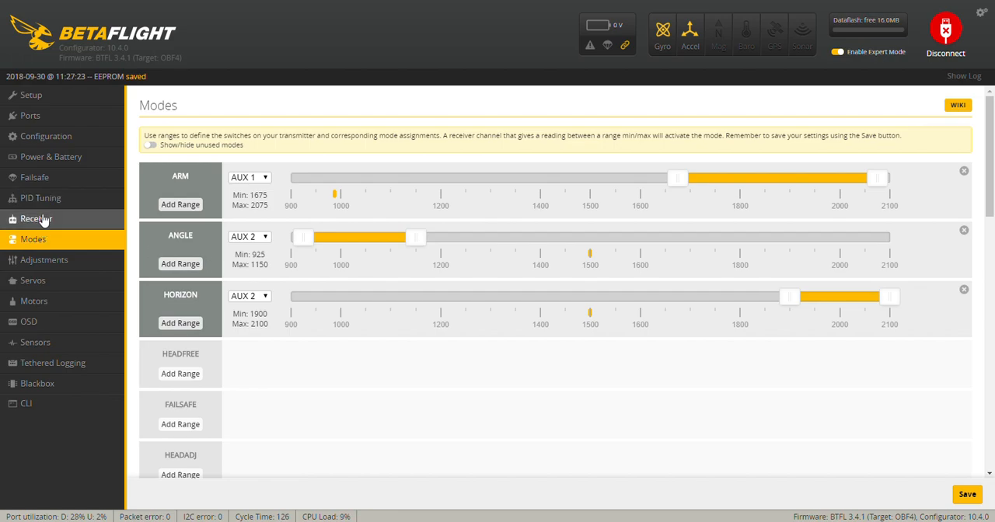
- Examine the PID tuning page, including the PID values, rates, anti gravity, throttle and TPA settings
click(39, 198)
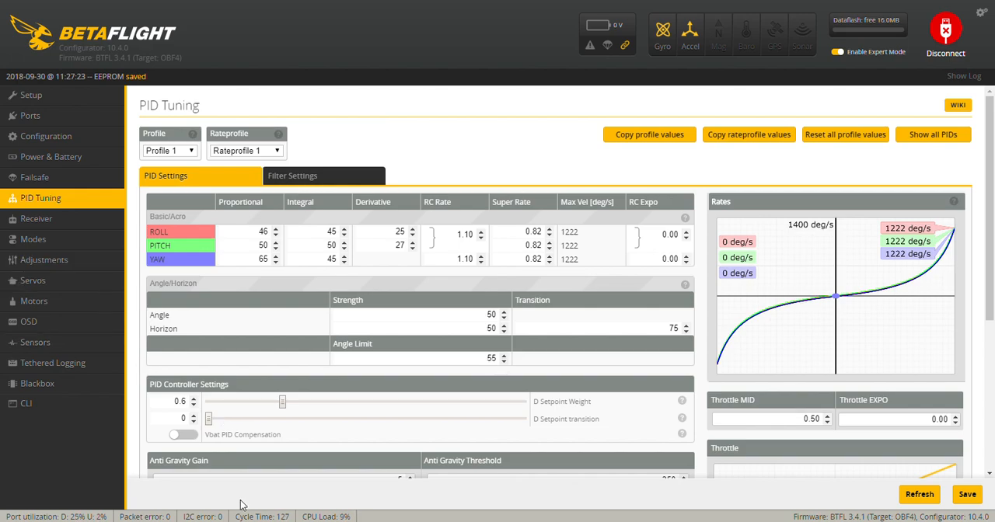
scroll(393, 445, down, 2)
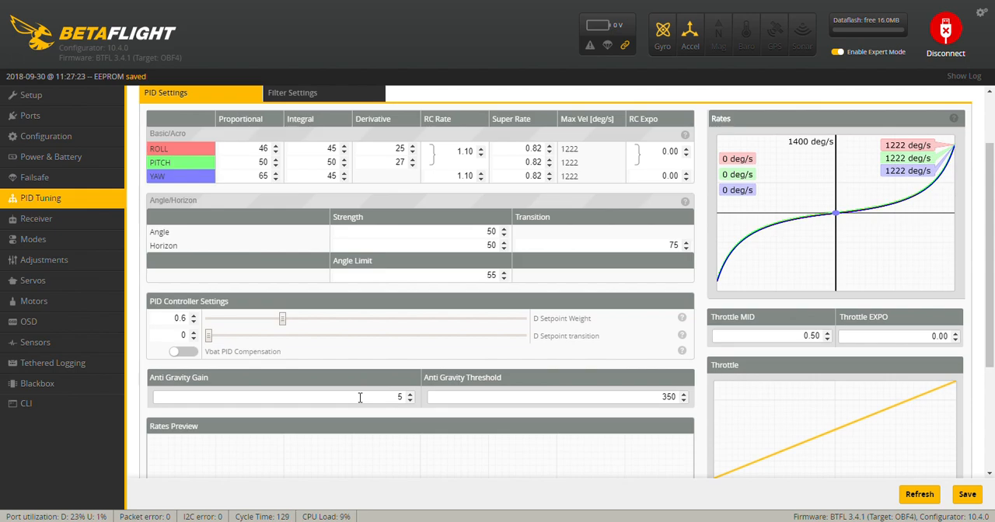
scroll(346, 387, up, 1)
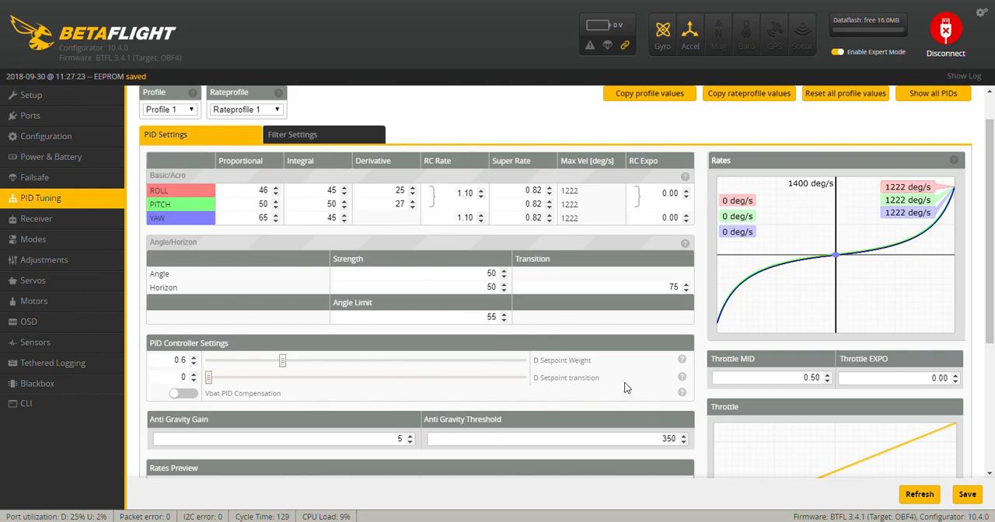
scroll(700, 398, down, 5)
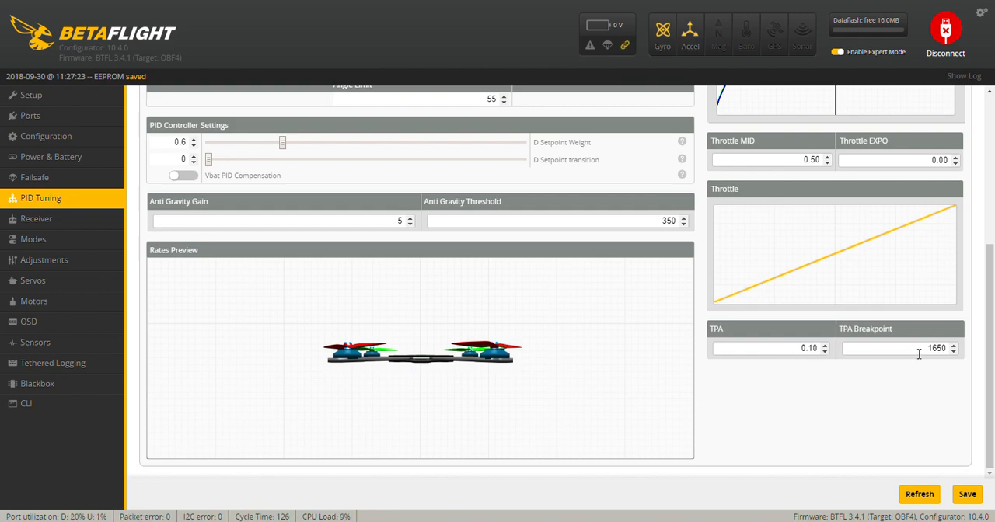
scroll(919, 354, up, 5)
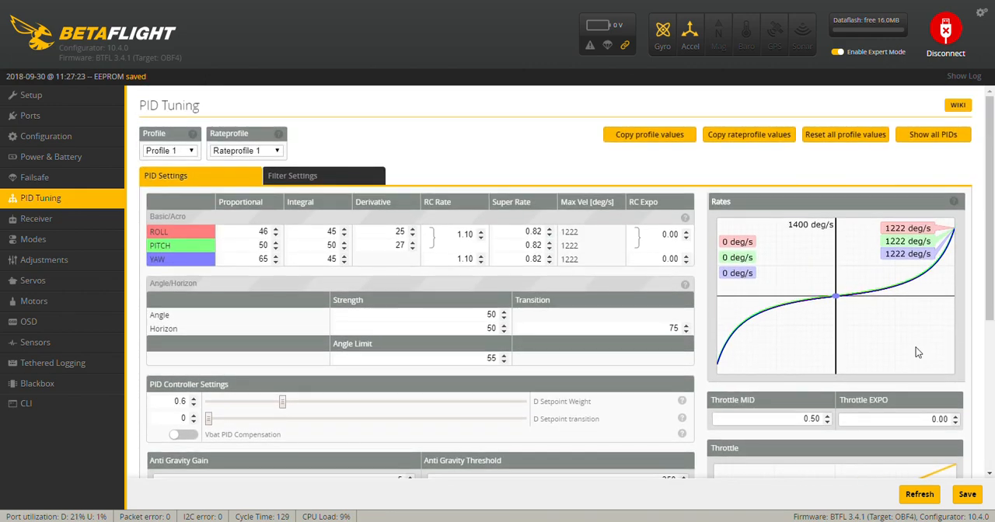
scroll(916, 352, down, 1)
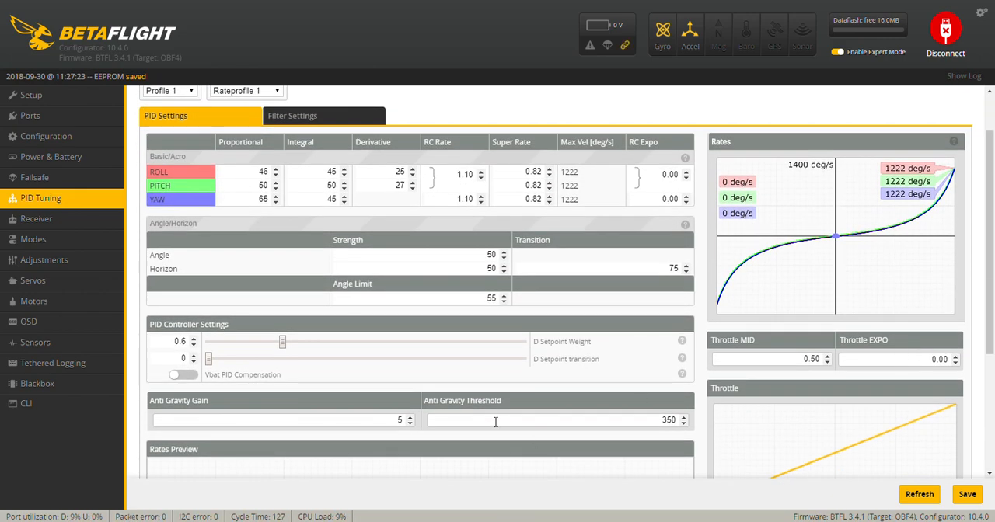
scroll(490, 419, up, 1)
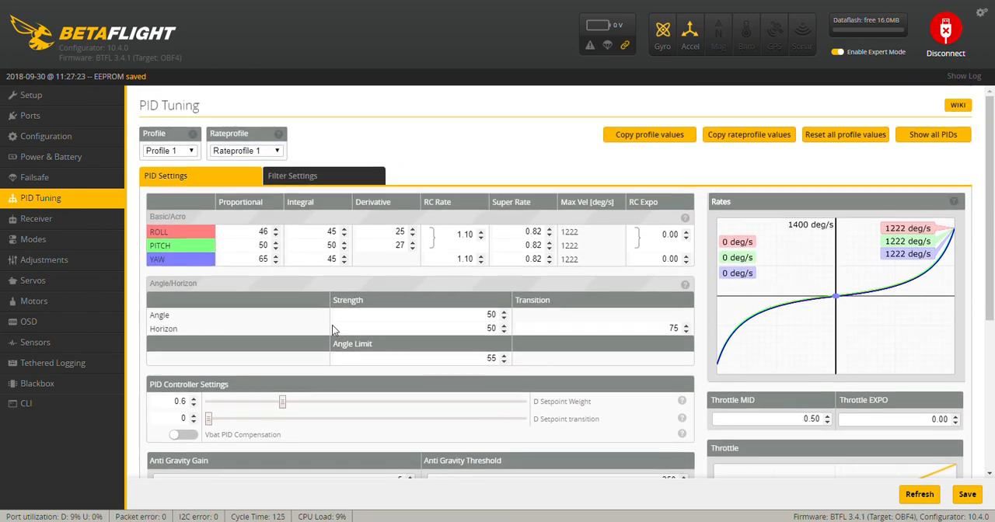